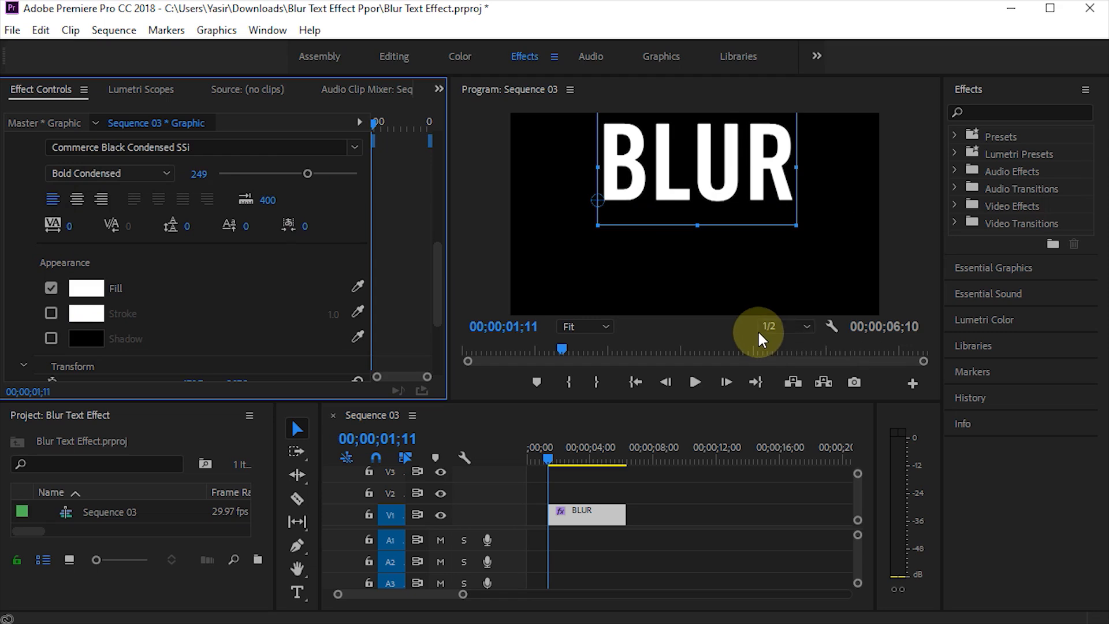
- Center the BLUR title both vertically and horizontally in the video frame
left_click(659, 55)
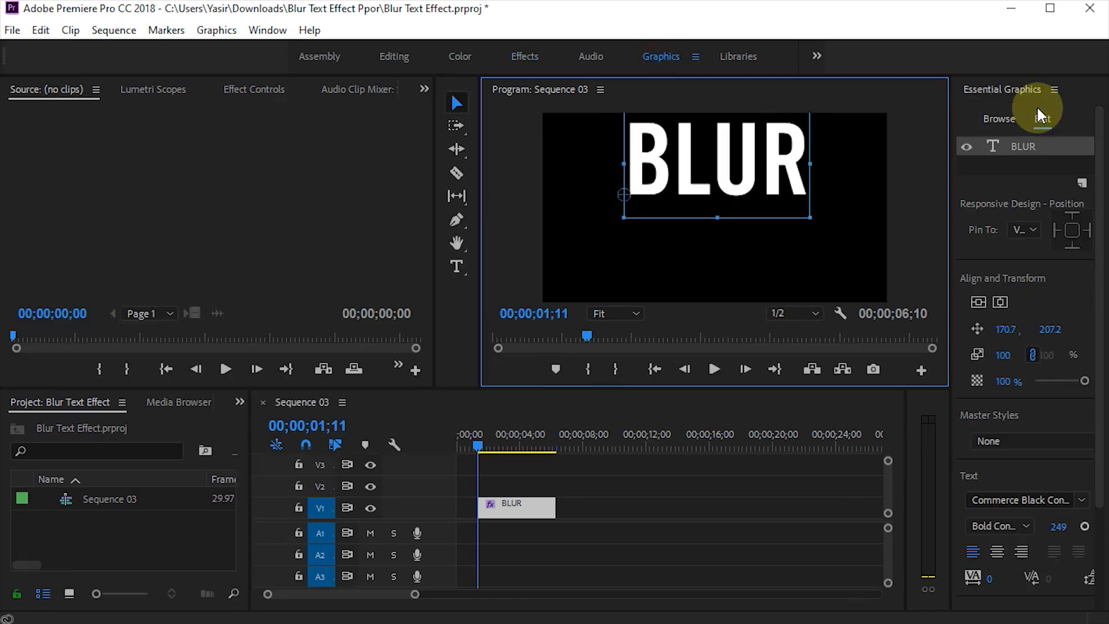
left_click(975, 303)
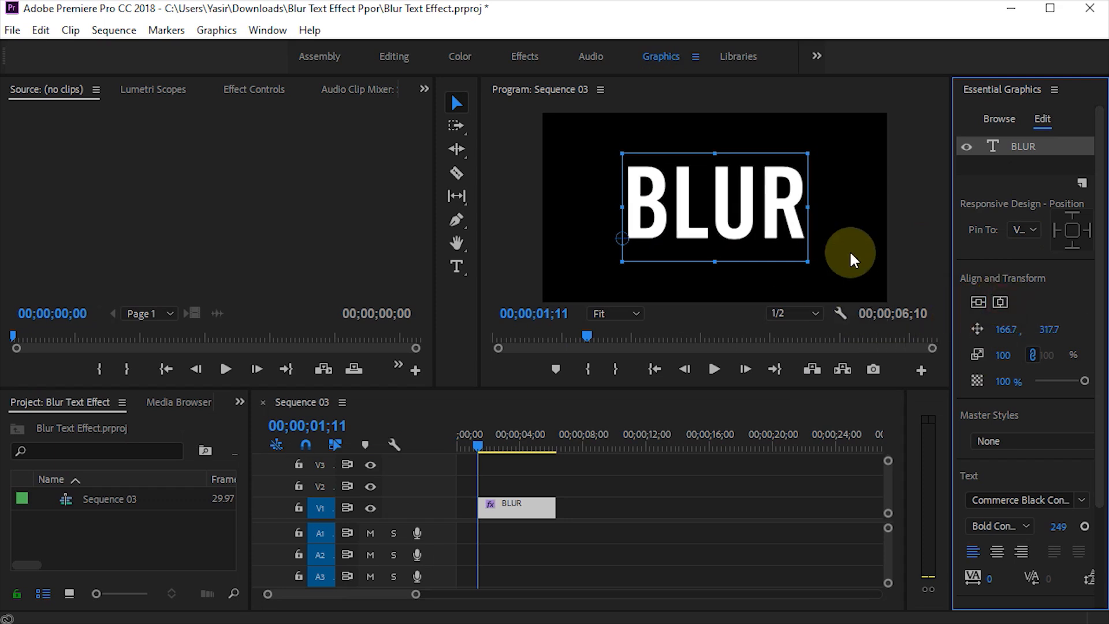
left_click(822, 273)
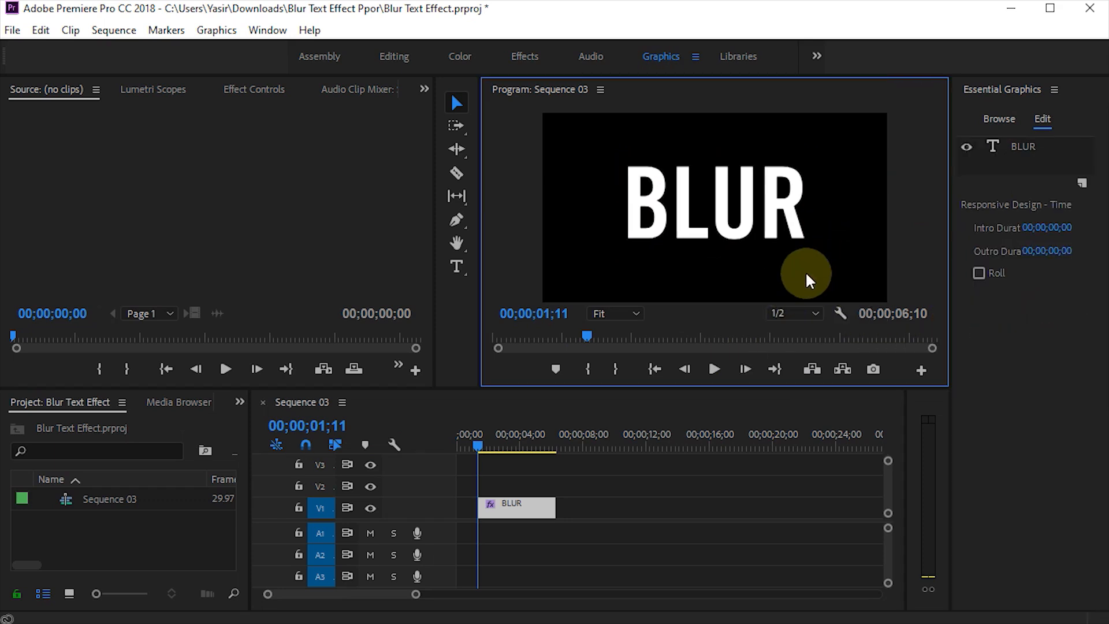
- Search the effects for "blur" and apply Gaussian Blur to the BLUR clip in the timeline
left_click(521, 57)
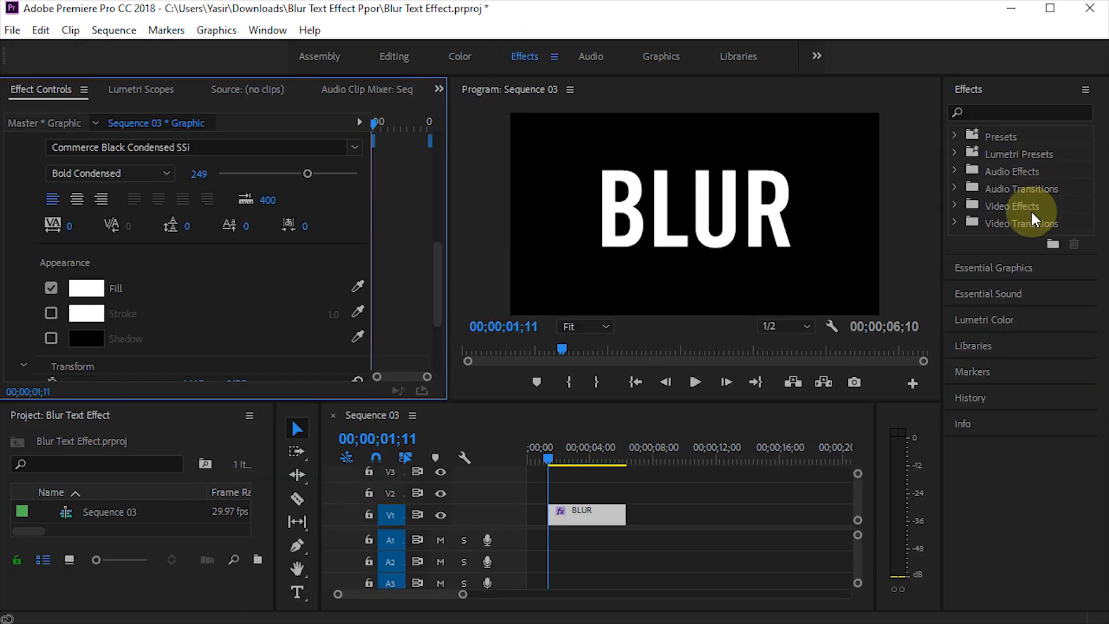
left_click(1005, 112)
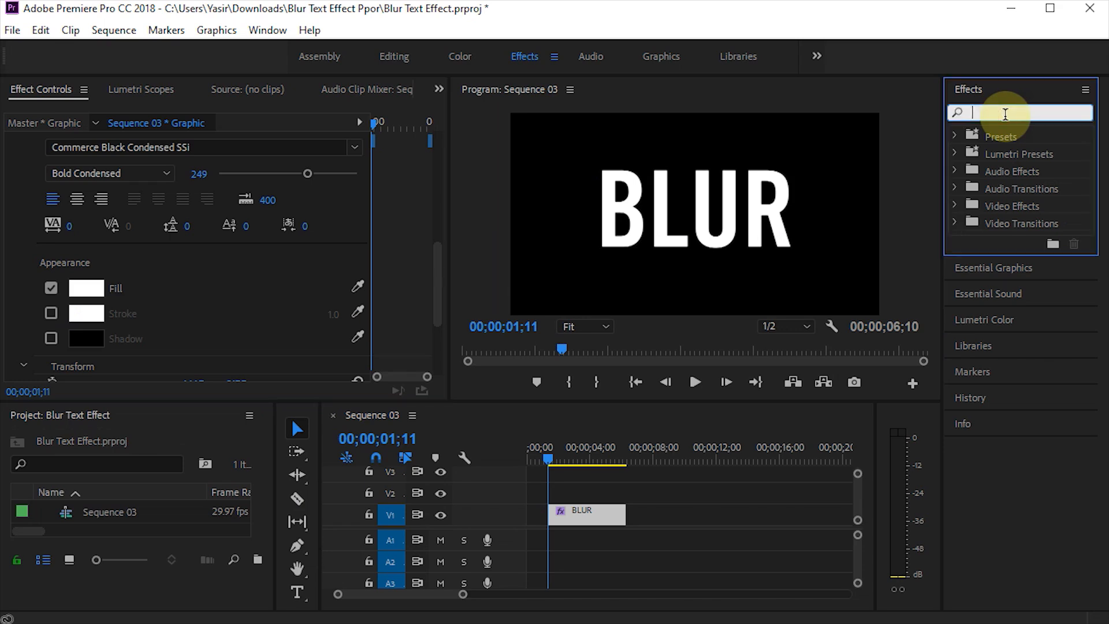
type("blur")
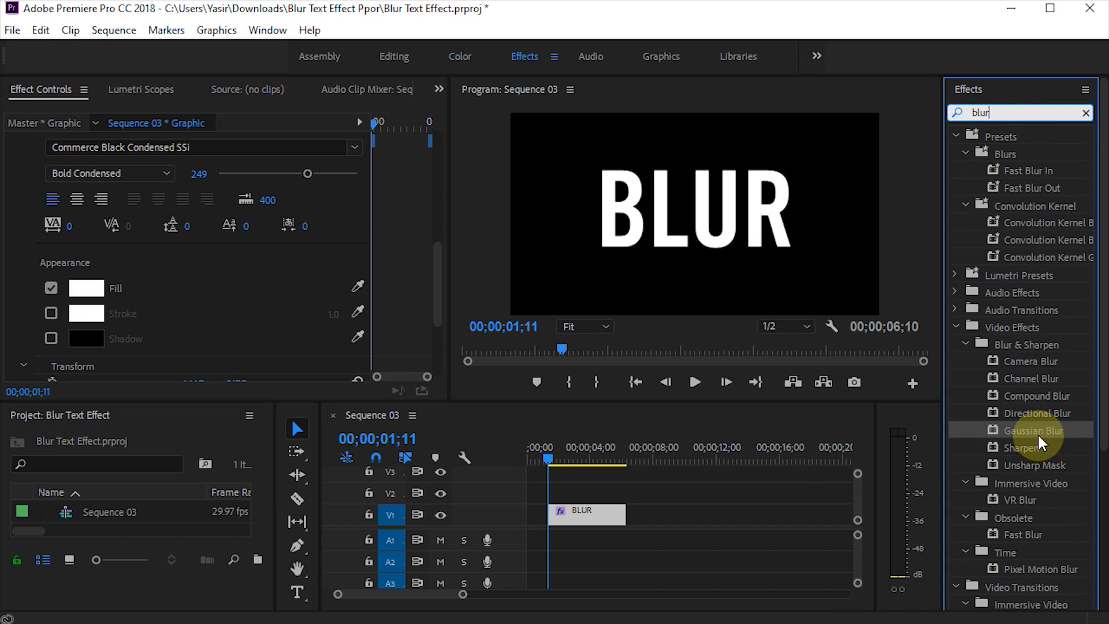
left_click_drag(1036, 431, 576, 528)
- Set the Gaussian Blur's Blurriness to 231 and turn on its keyframing at the start of the clip
left_click_drag(546, 455, 494, 456)
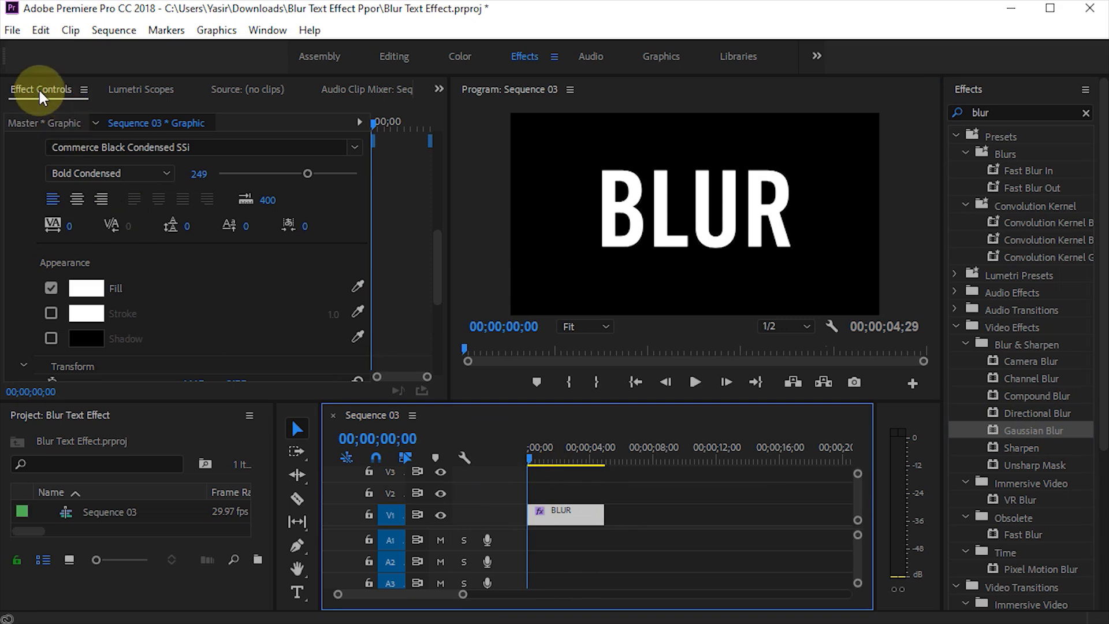
left_click_drag(437, 240, 428, 328)
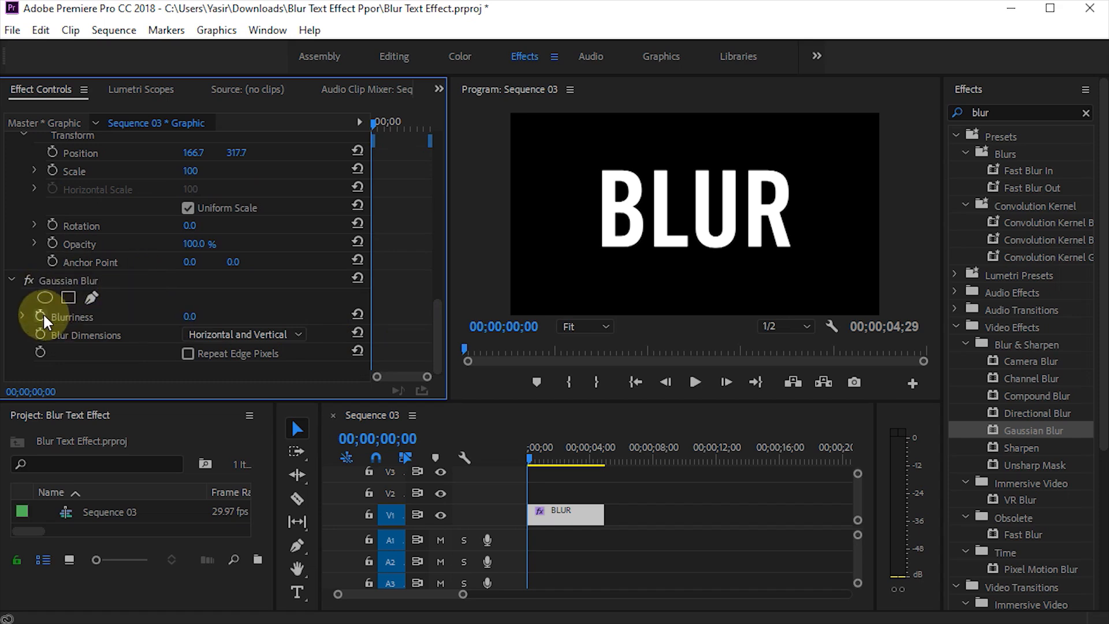
left_click_drag(188, 316, 322, 316)
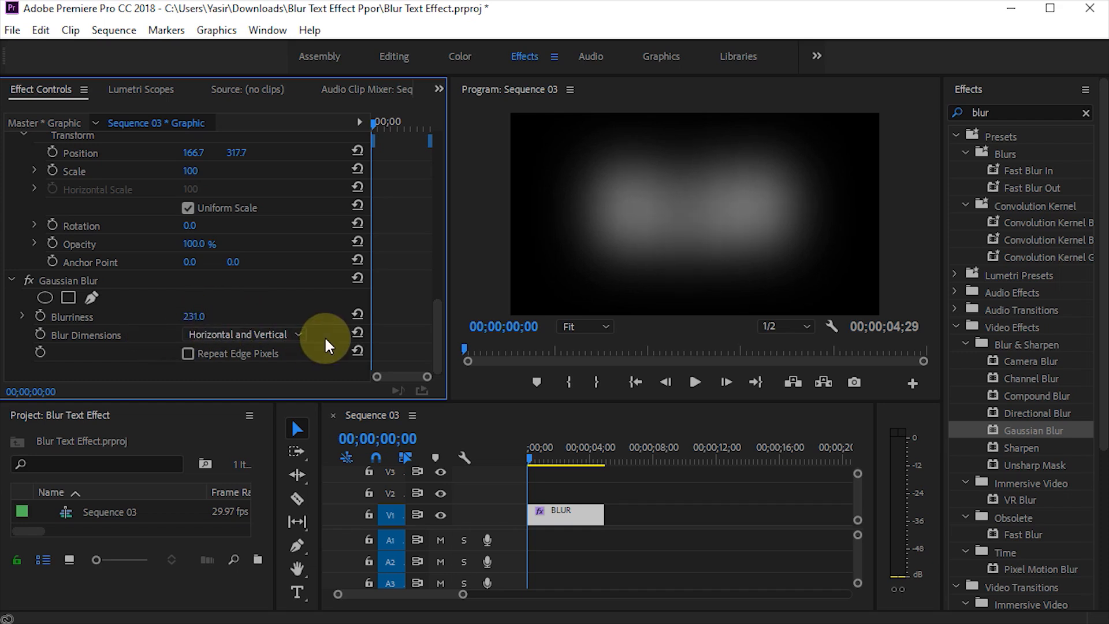
left_click(41, 316)
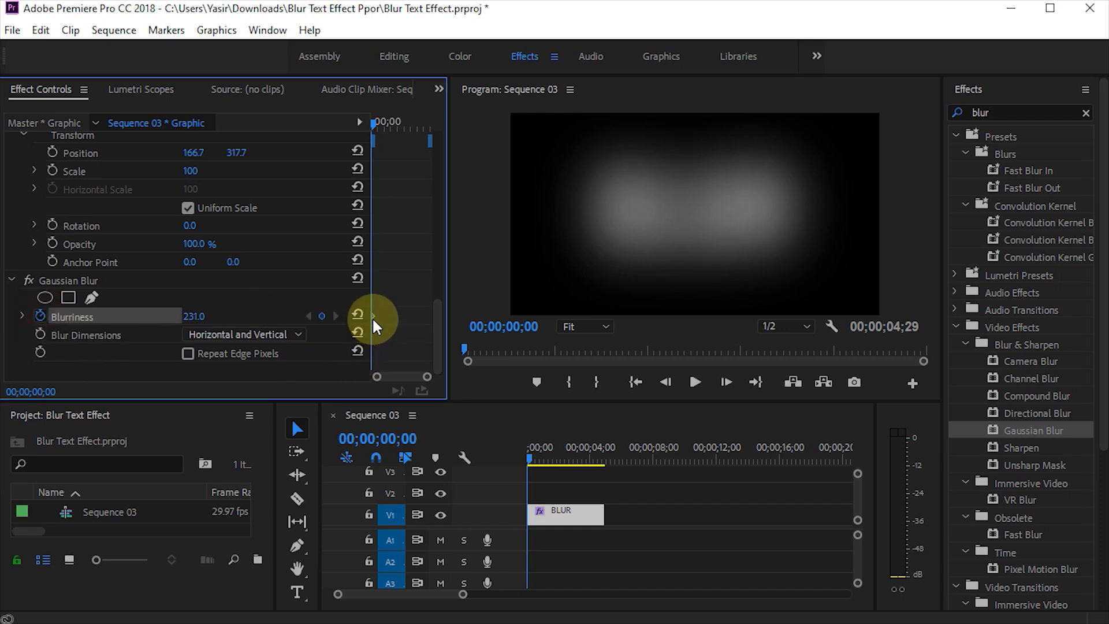
- Add a second Blurriness keyframe with the value 0 at 00;00;00;21
left_click_drag(372, 123, 380, 124)
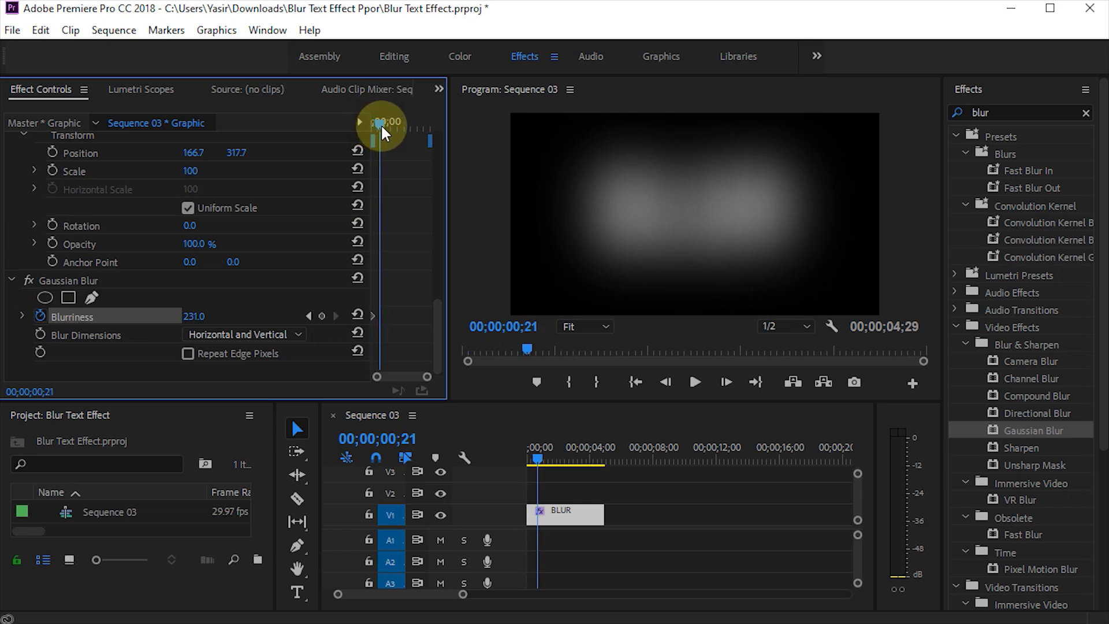
left_click(194, 316)
type("0")
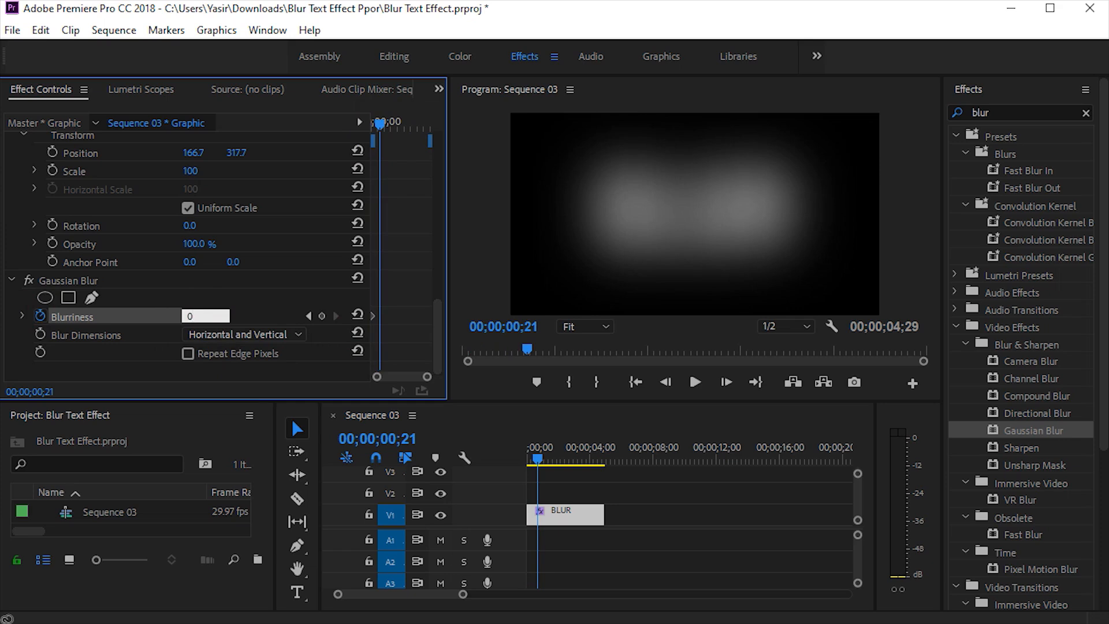
left_click(236, 323)
- Apply Ease In to the ending Blurriness keyframe and Ease Out to the starting one
mouse_move(381, 119)
left_mouse_down()
mouse_move(369, 119)
mouse_move(379, 120)
left_mouse_up()
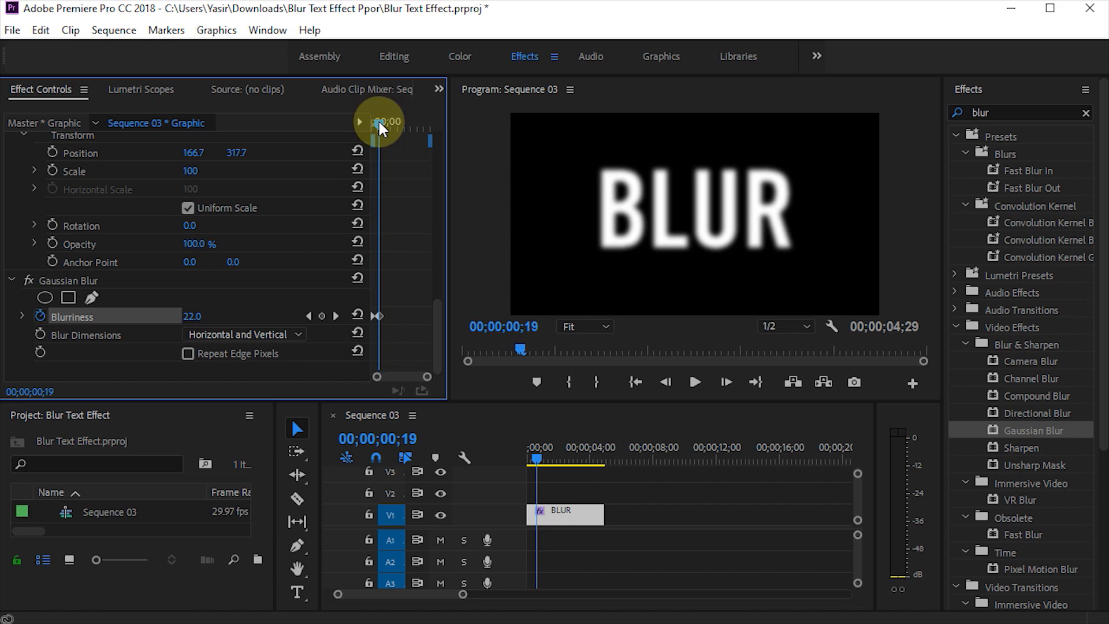
right_click(379, 315)
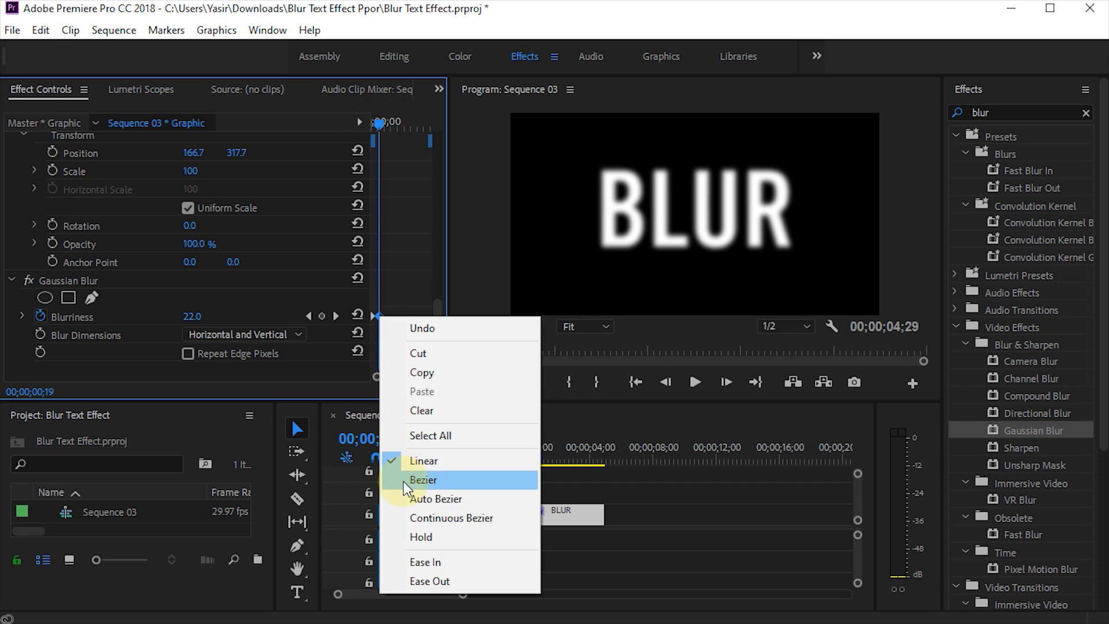
left_click(439, 563)
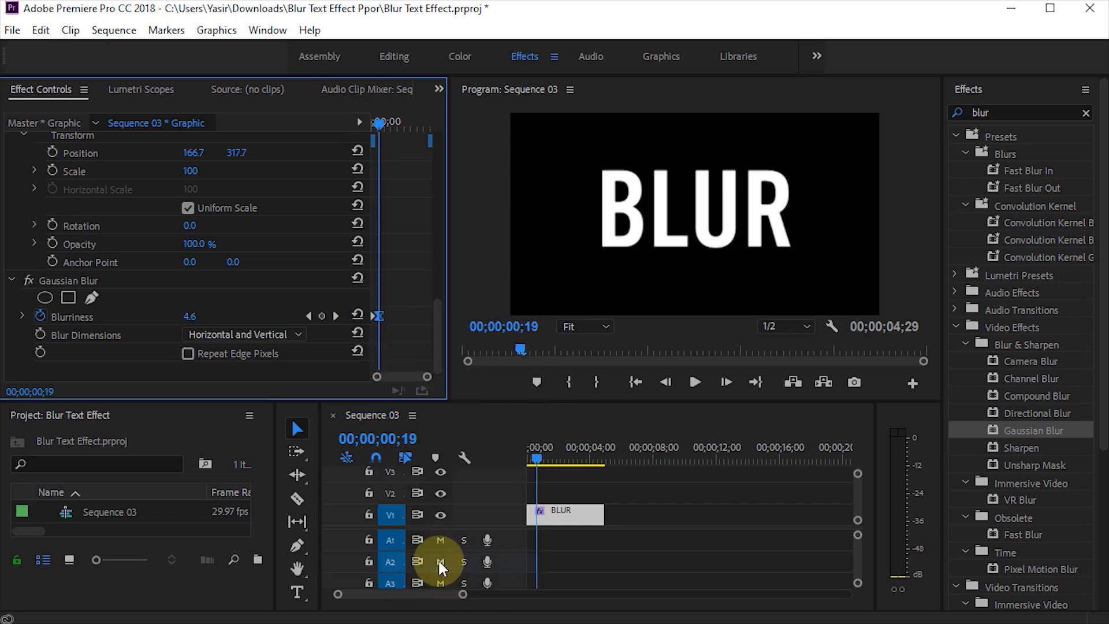
right_click(371, 315)
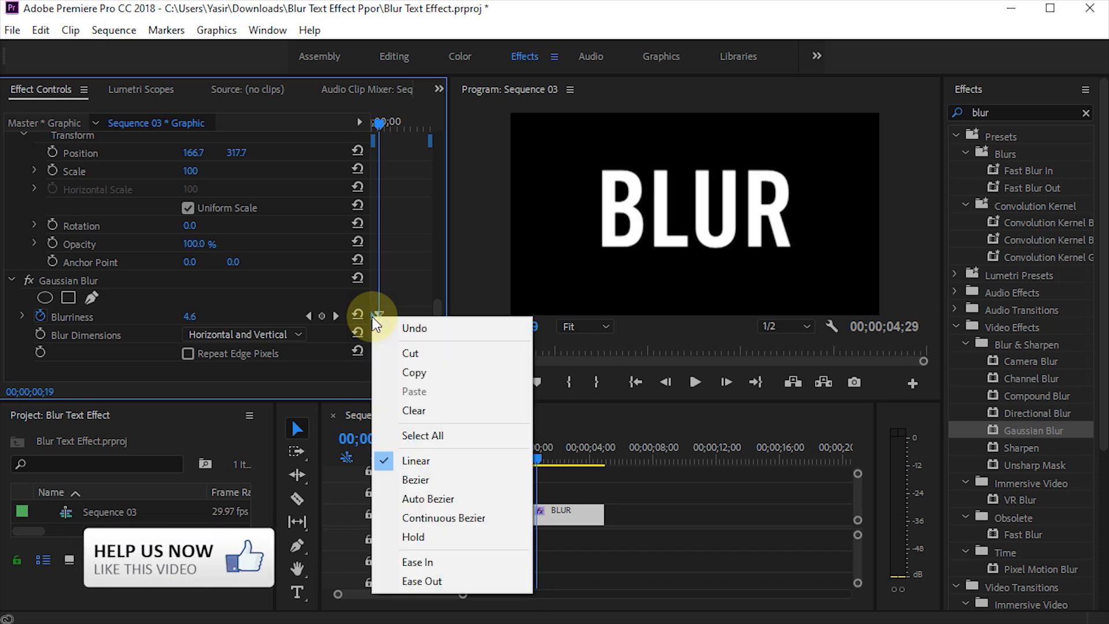
left_click(417, 581)
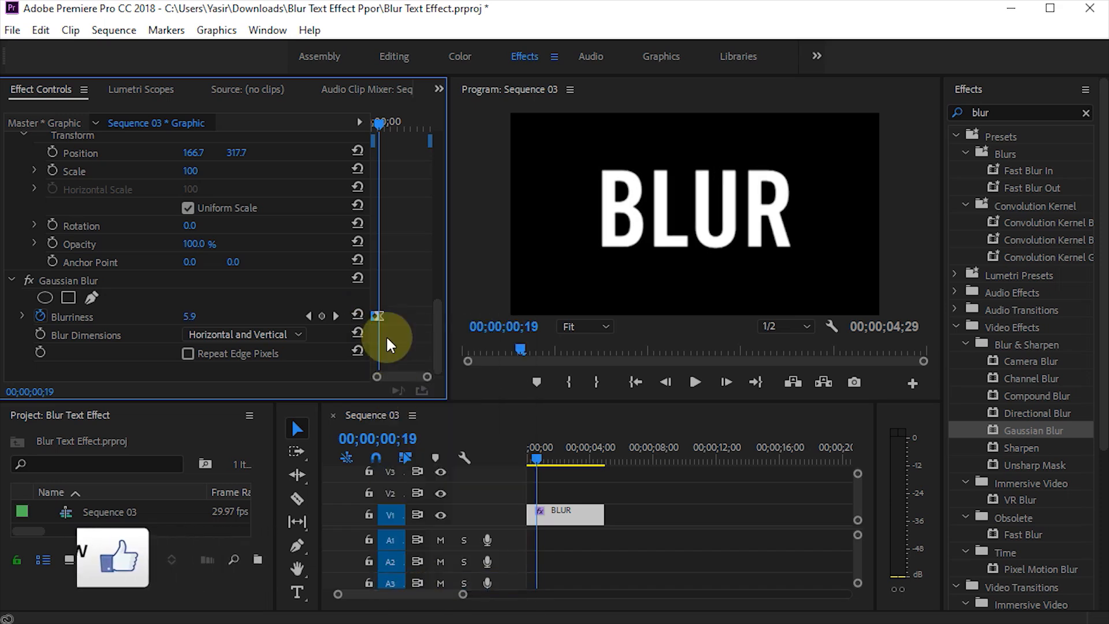
- Play the title animation from the start in the maximized program monitor and restore the normal layout
left_click_drag(380, 123, 332, 139)
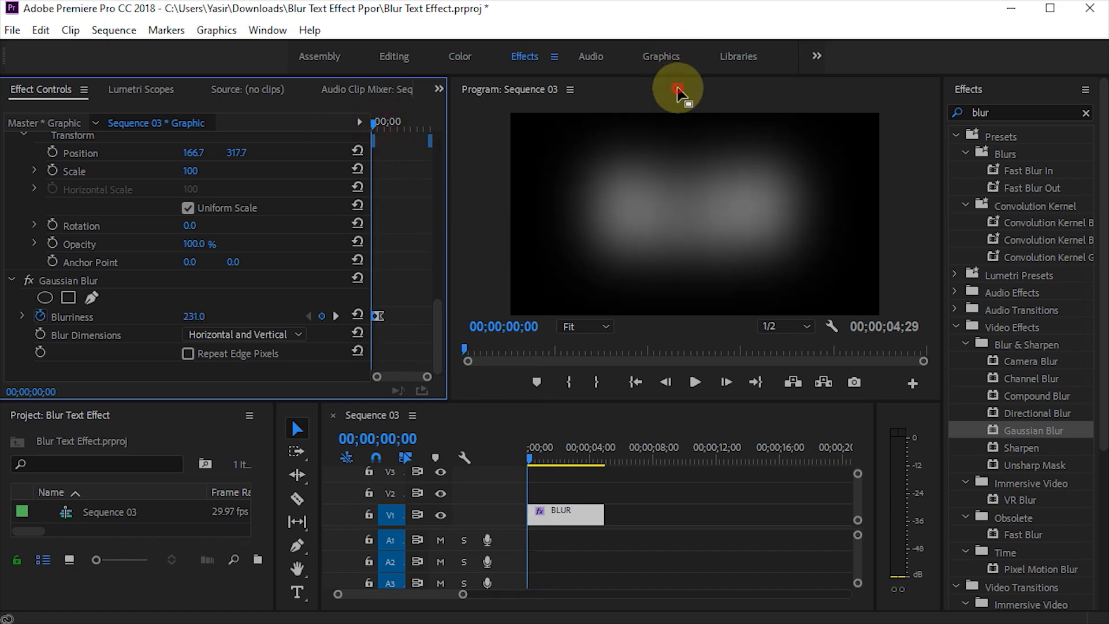
key("grave")
key("space")
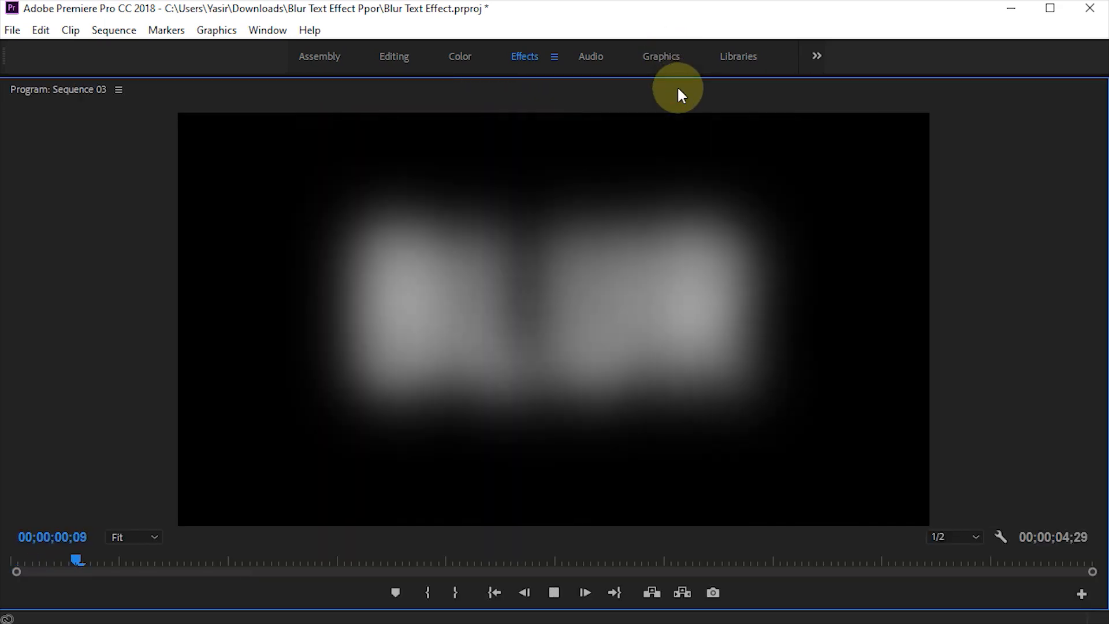
key("grave")
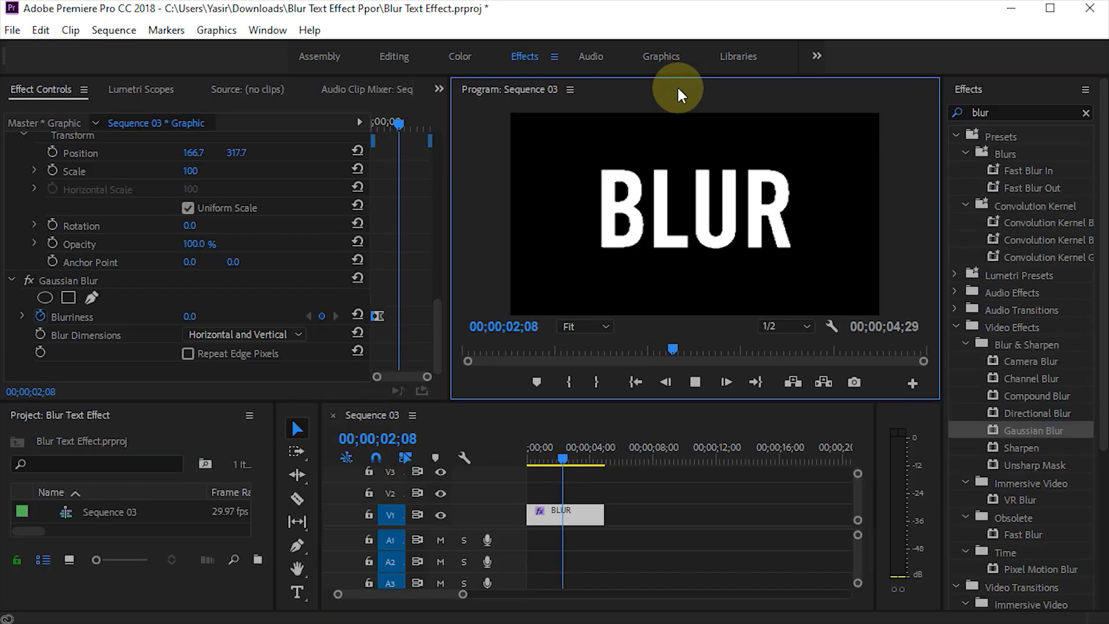
key("space")
- Delay the ending Blurriness keyframe to about 00;00;00;29 and play the title from the start of the sequence
left_click(380, 318)
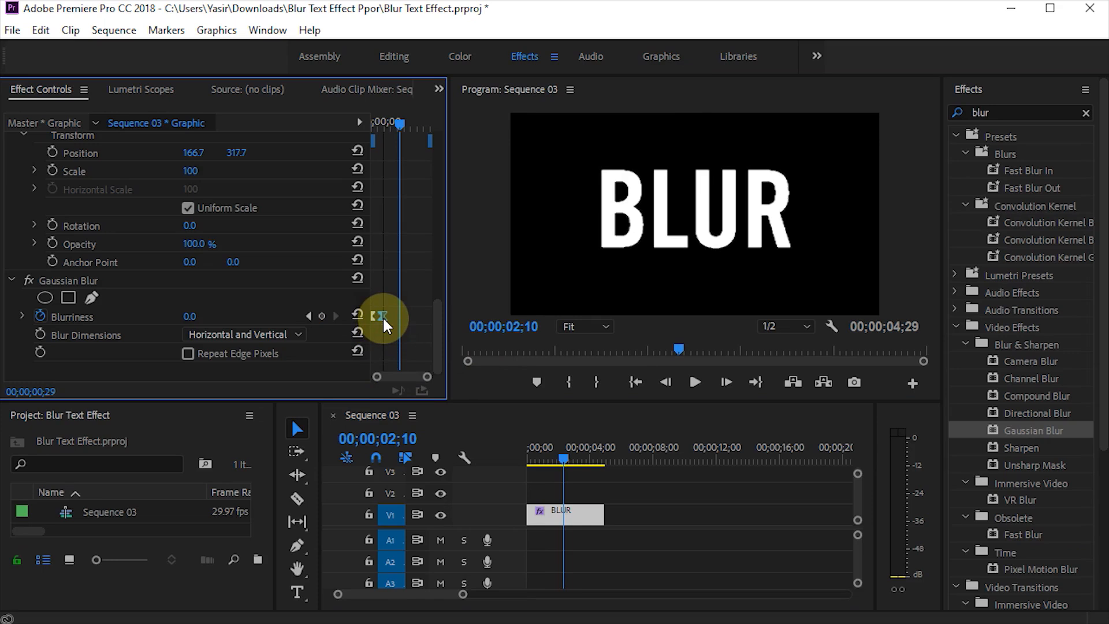
left_click(552, 462)
key("Home")
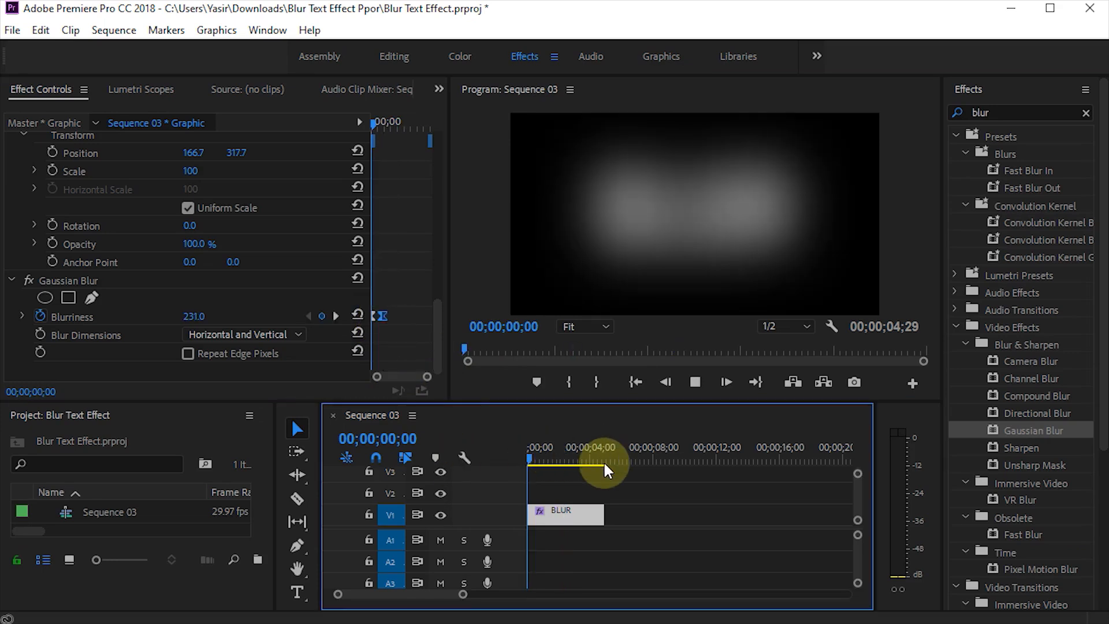
key("space")
key("space")
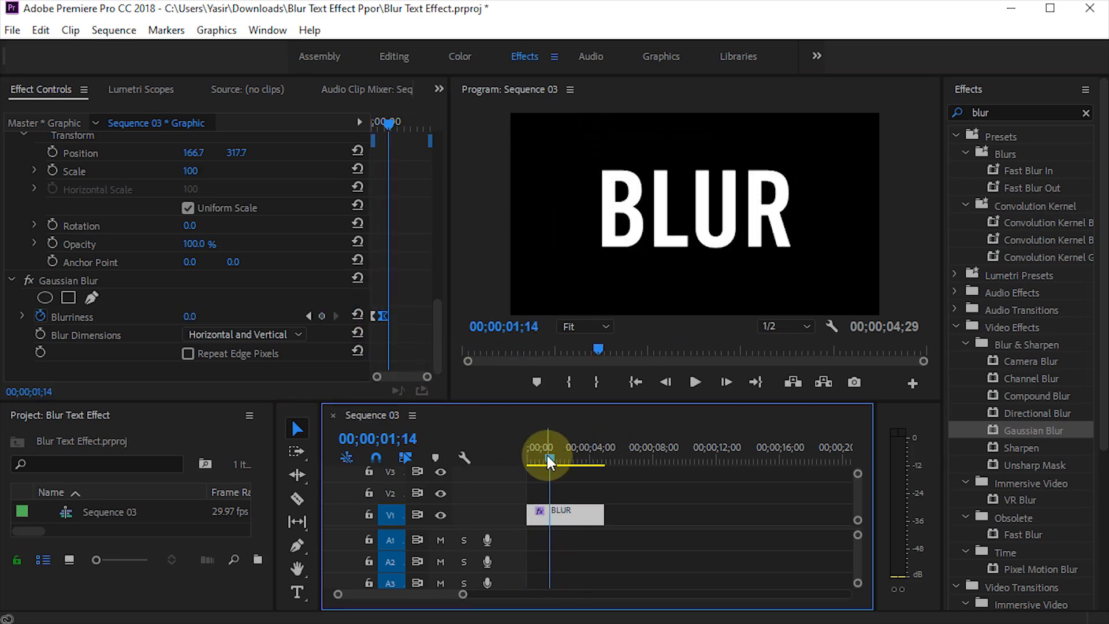
key("Home")
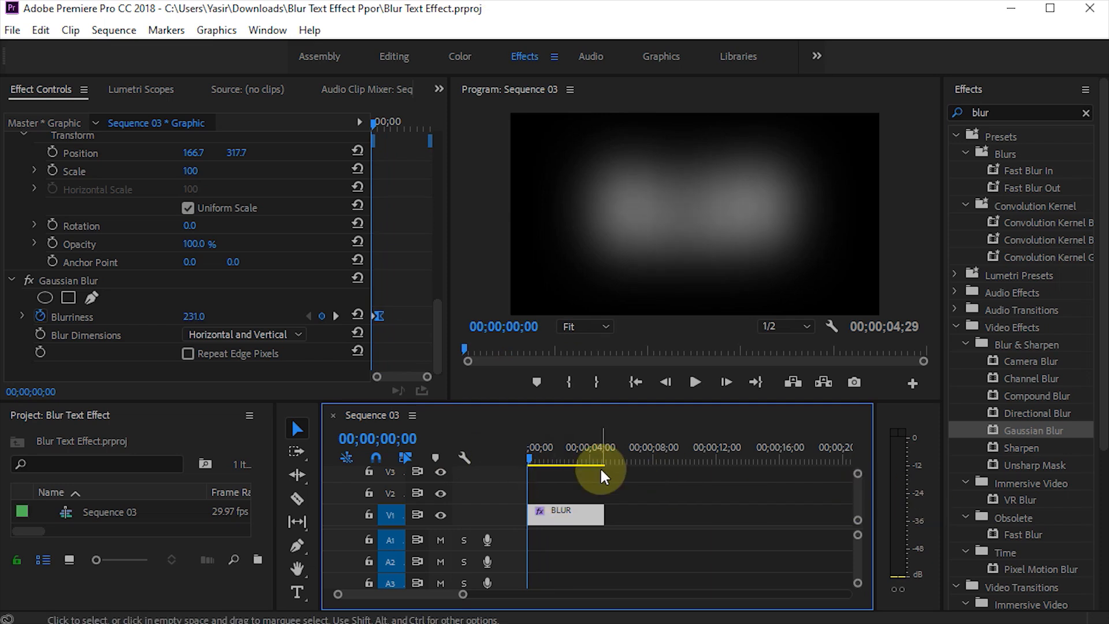
- Delete Gaussian Blur from the BLUR clip and apply Directional Blur in its place
left_click(63, 281)
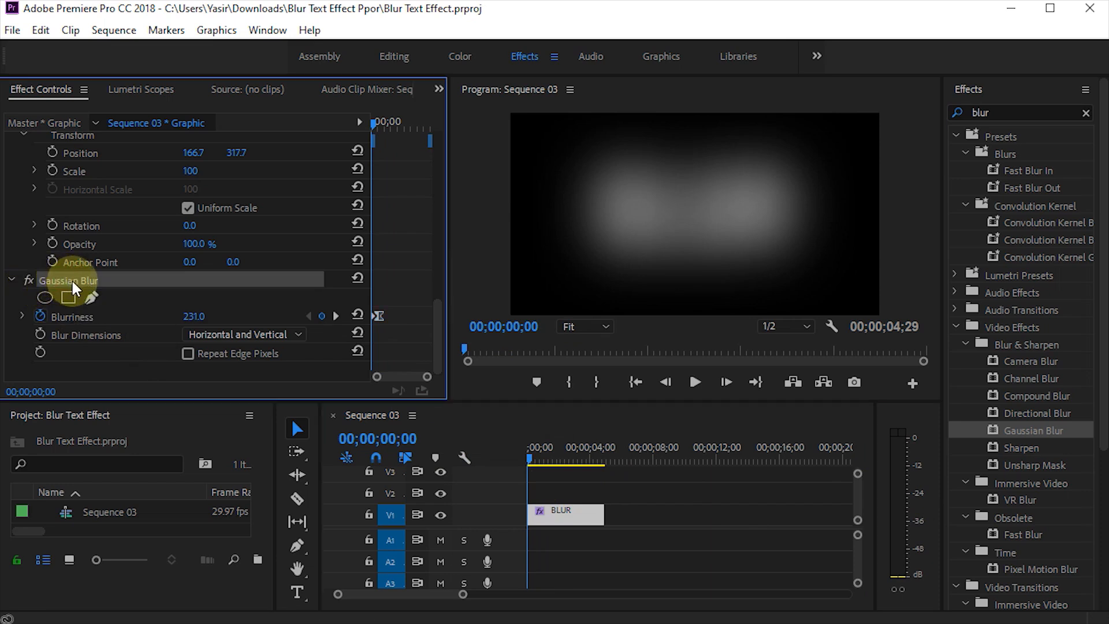
key("Delete")
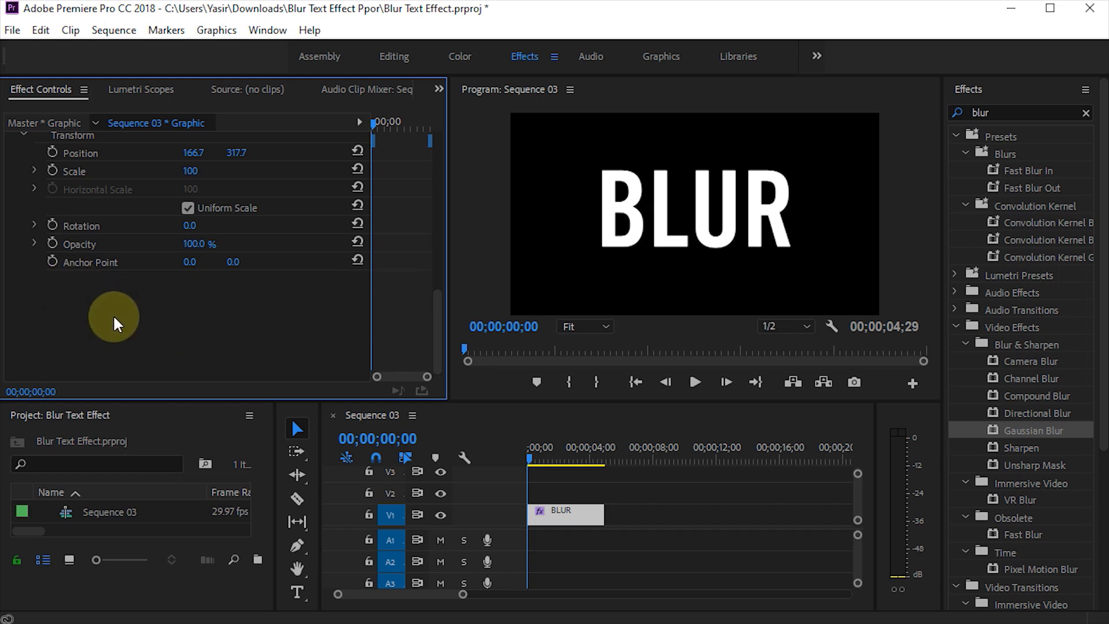
left_click(1023, 417)
left_click_drag(1026, 411, 545, 481)
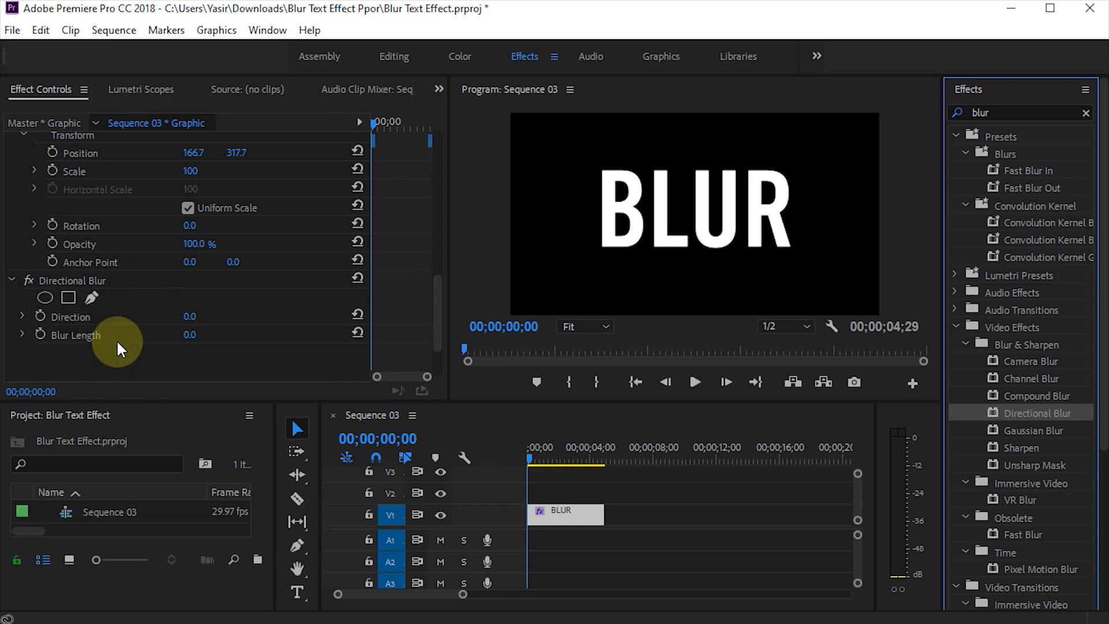
- Set the Directional Blur's length to 180 and direction to 46°, and turn on Blur Length keyframing at the clip's start
left_click_drag(190, 334, 295, 334)
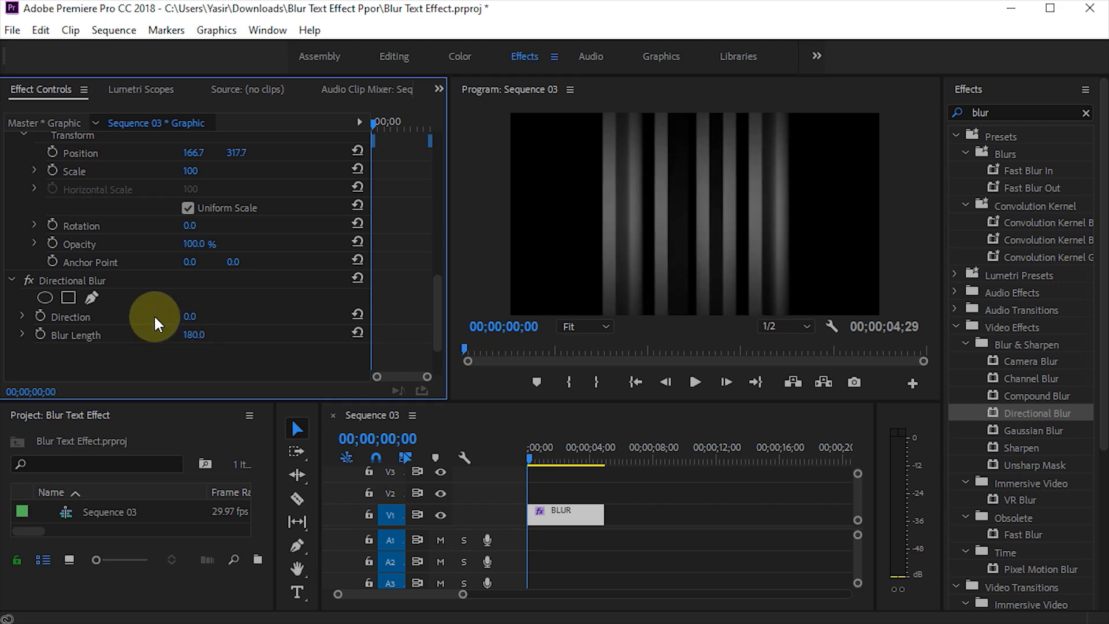
mouse_move(185, 321)
left_mouse_down()
mouse_move(234, 320)
mouse_move(211, 320)
left_mouse_up()
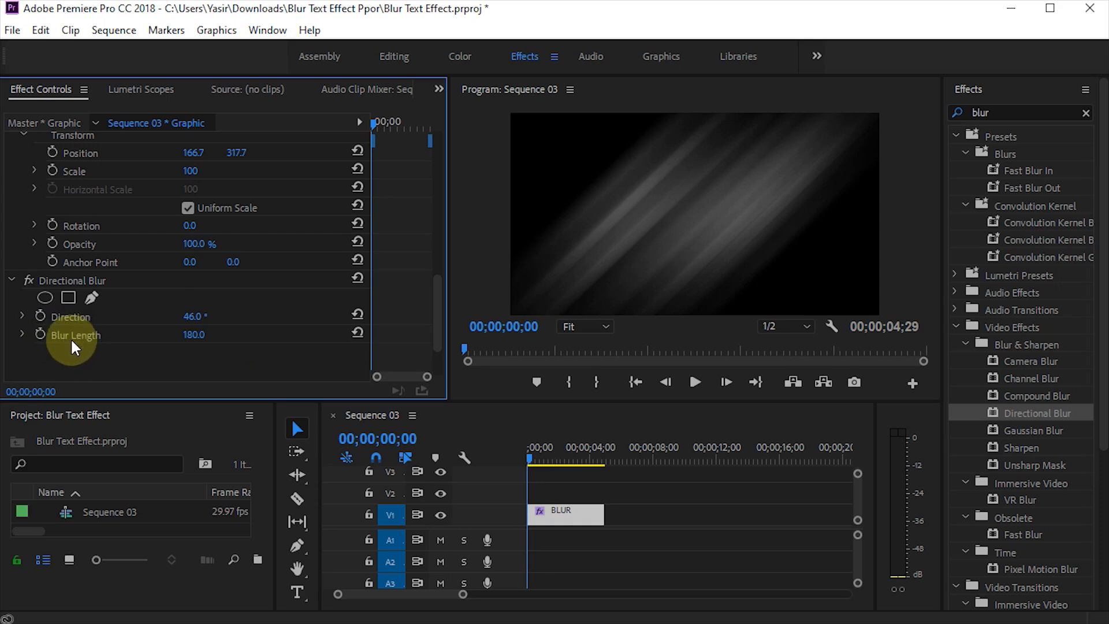
left_click(40, 334)
scroll(51, 349, "up", 3)
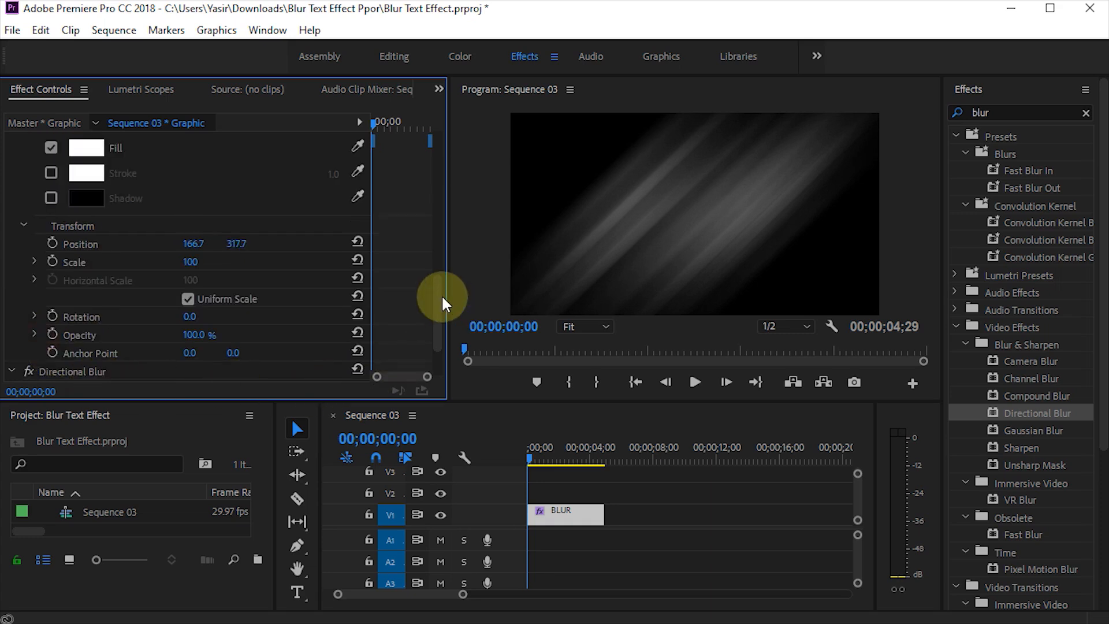
scroll(435, 314, "down", 3)
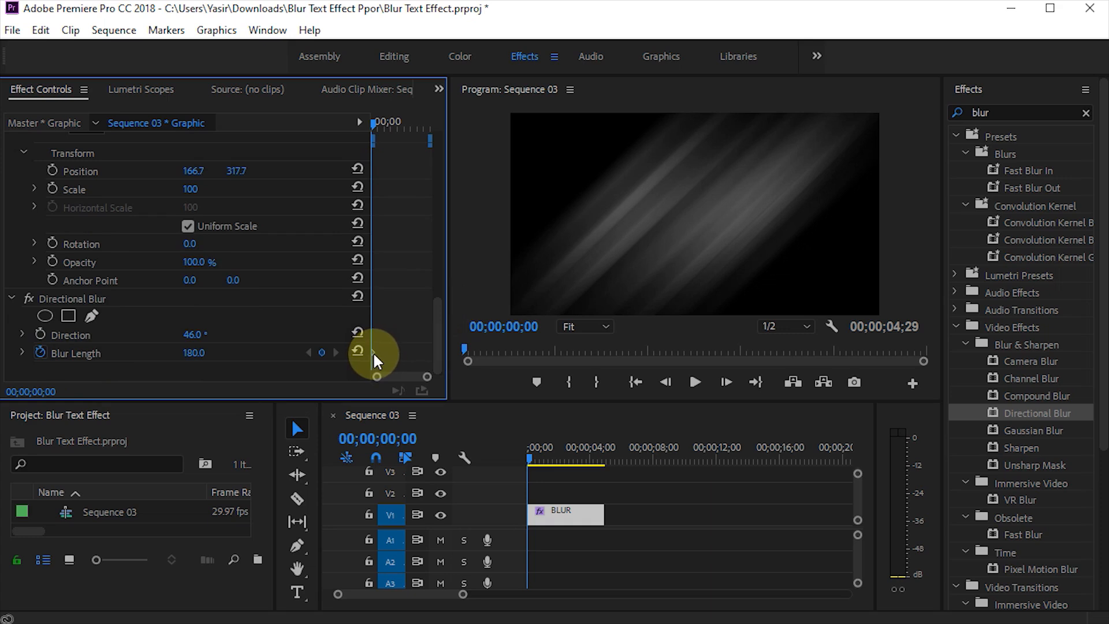
- Add a second Blur Length keyframe with the value 0 at 00;00;00;21
left_click_drag(372, 122, 381, 123)
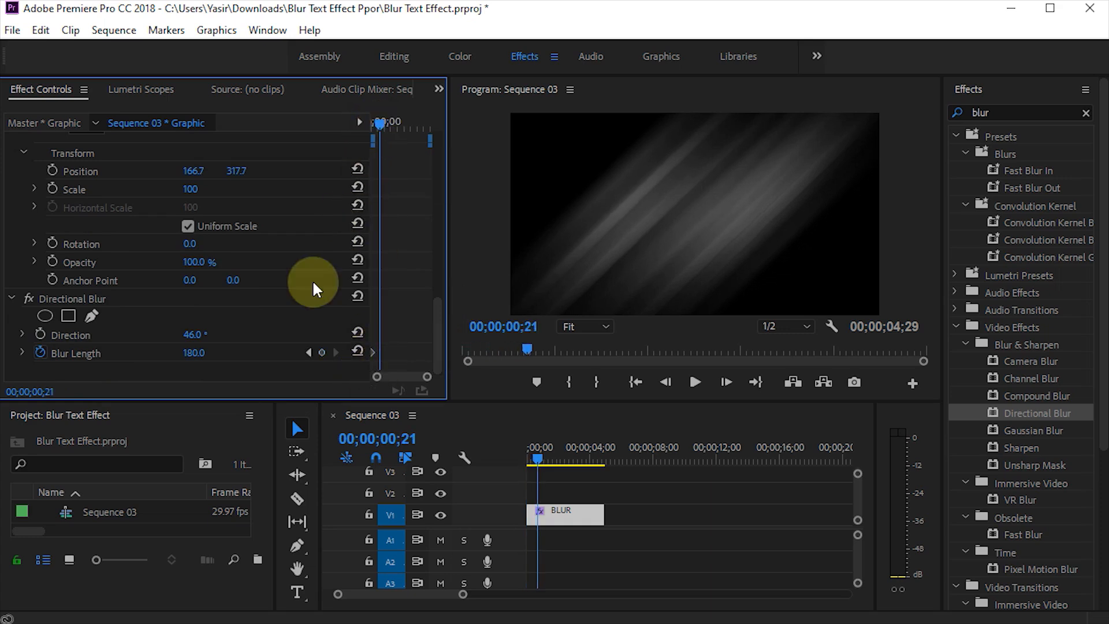
left_click(199, 353)
type("0")
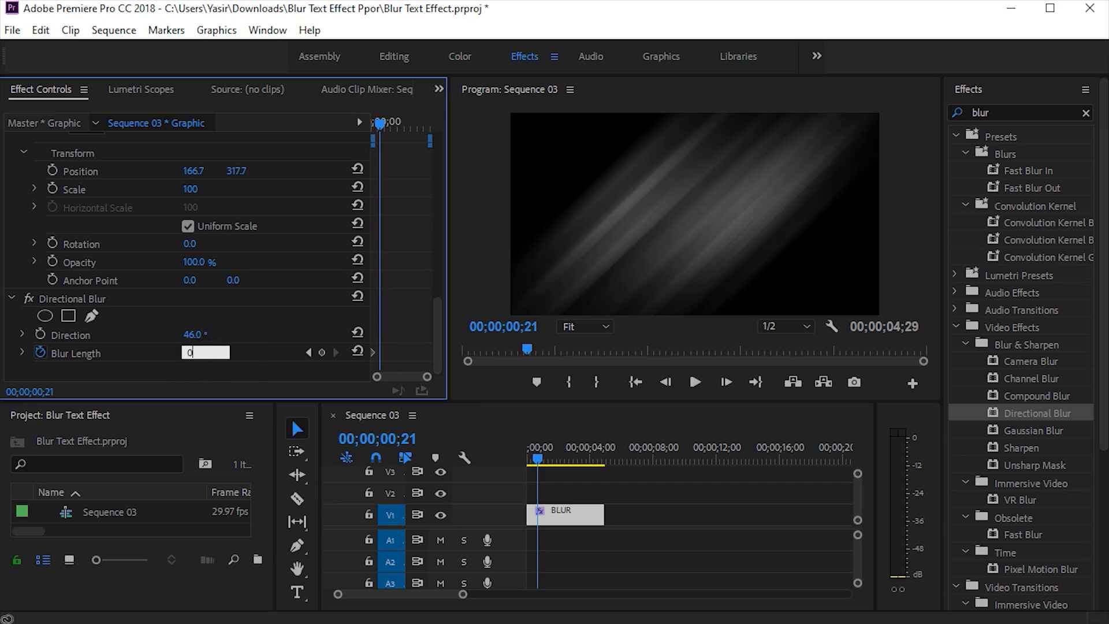
key("Return")
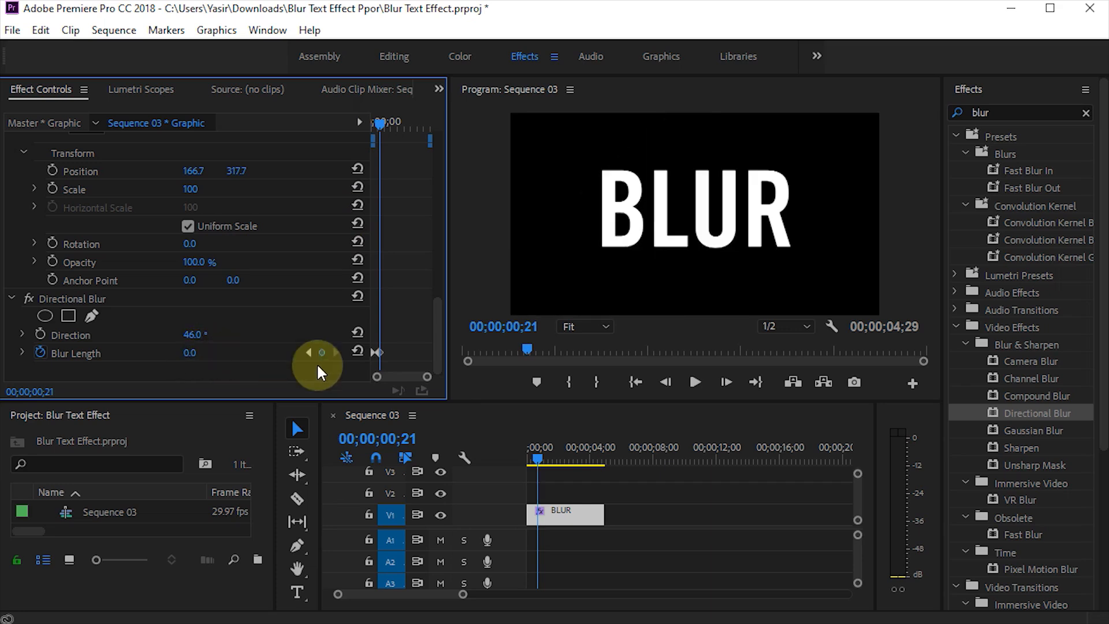
- Apply Ease In to the ending Blur Length keyframe and Ease Out to the starting one
right_click(379, 352)
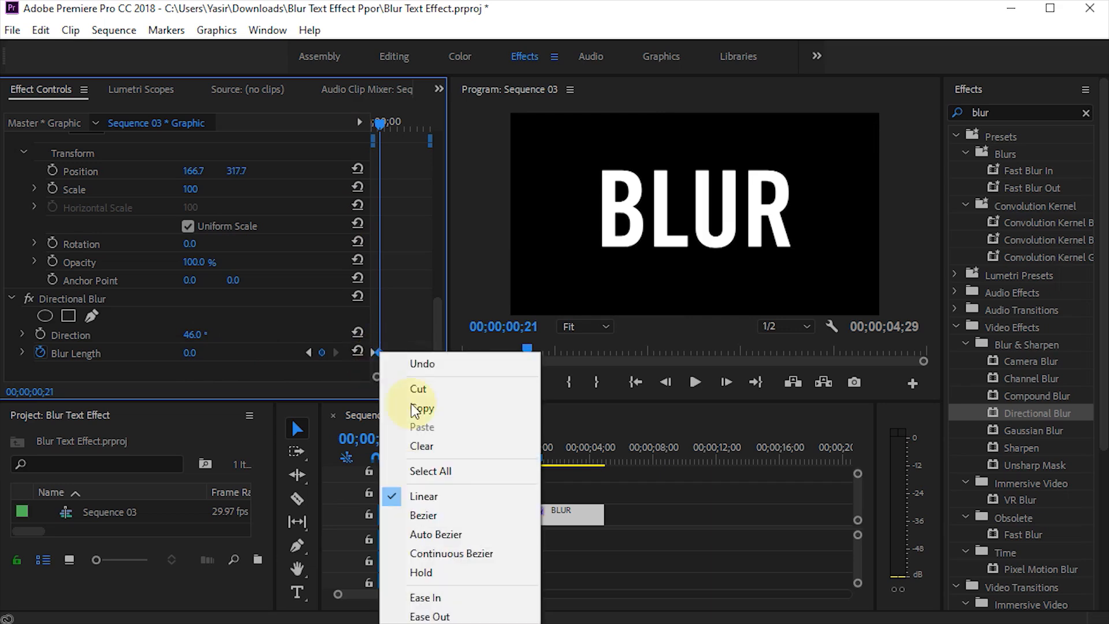
left_click(426, 597)
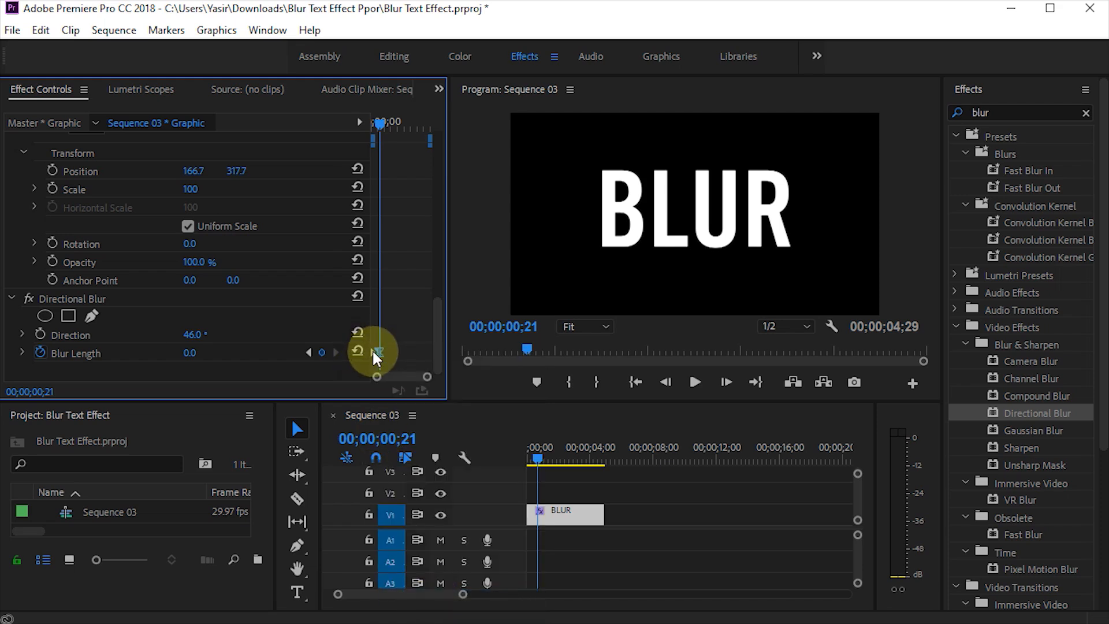
right_click(376, 352)
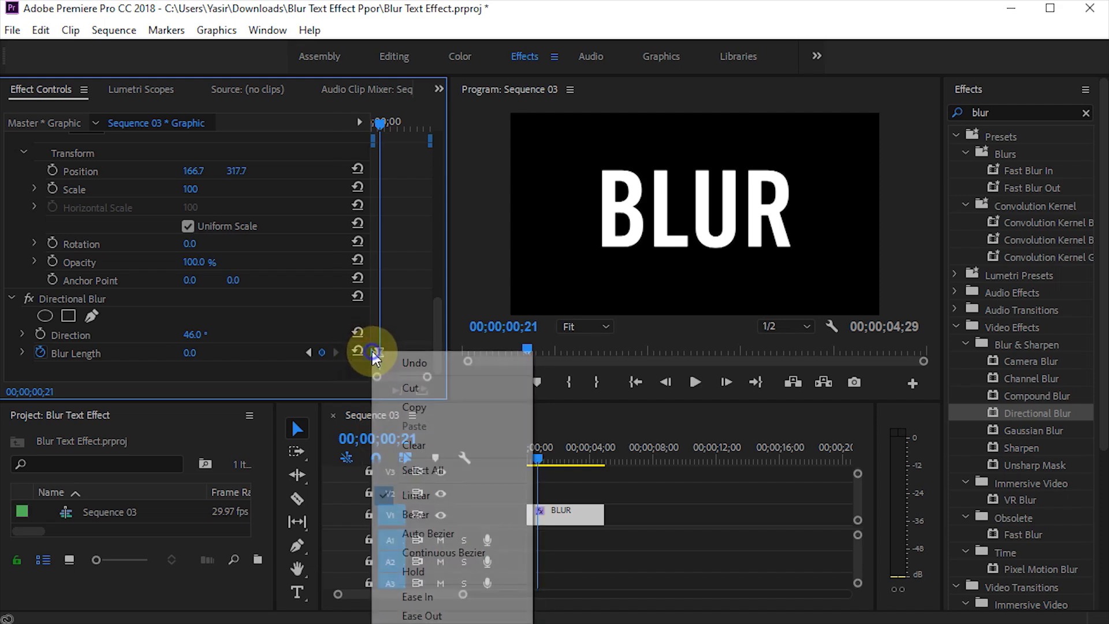
left_click(428, 616)
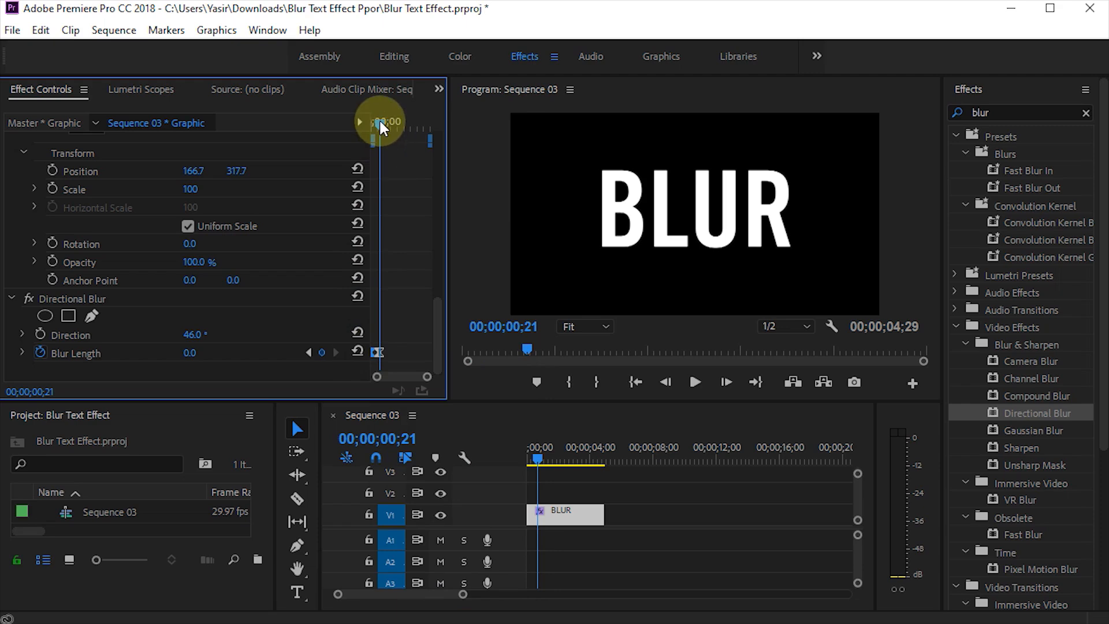
- Play the directional blur animation from the start of the sequence in an enlarged program monitor, and restore the workspace layout
left_click_drag(379, 123, 332, 124)
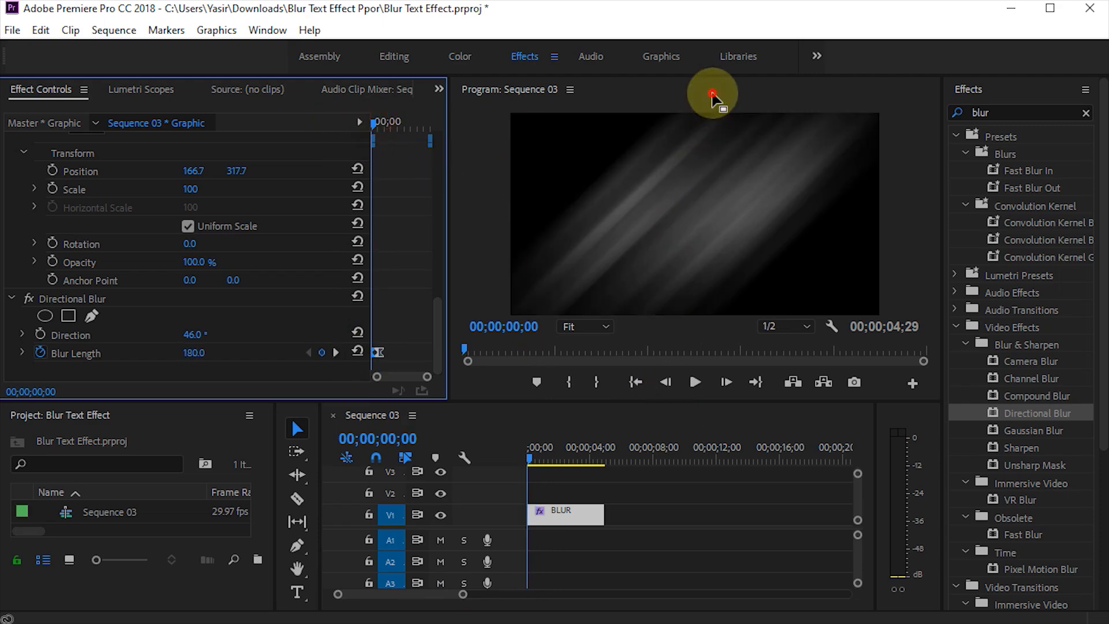
key("grave")
key("space")
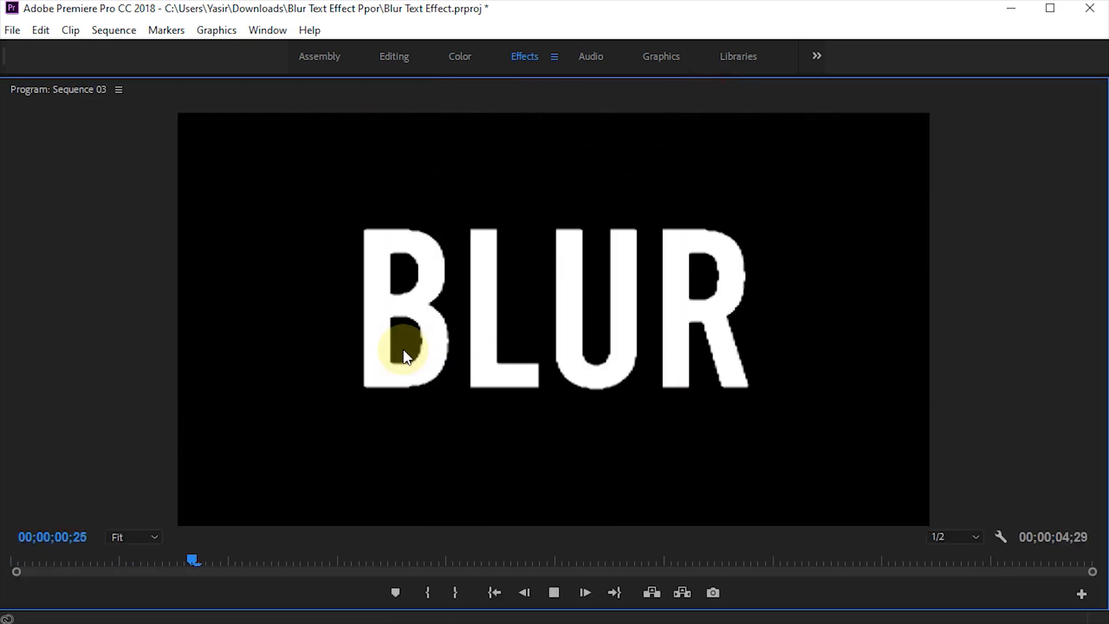
key("space")
double_click(545, 97)
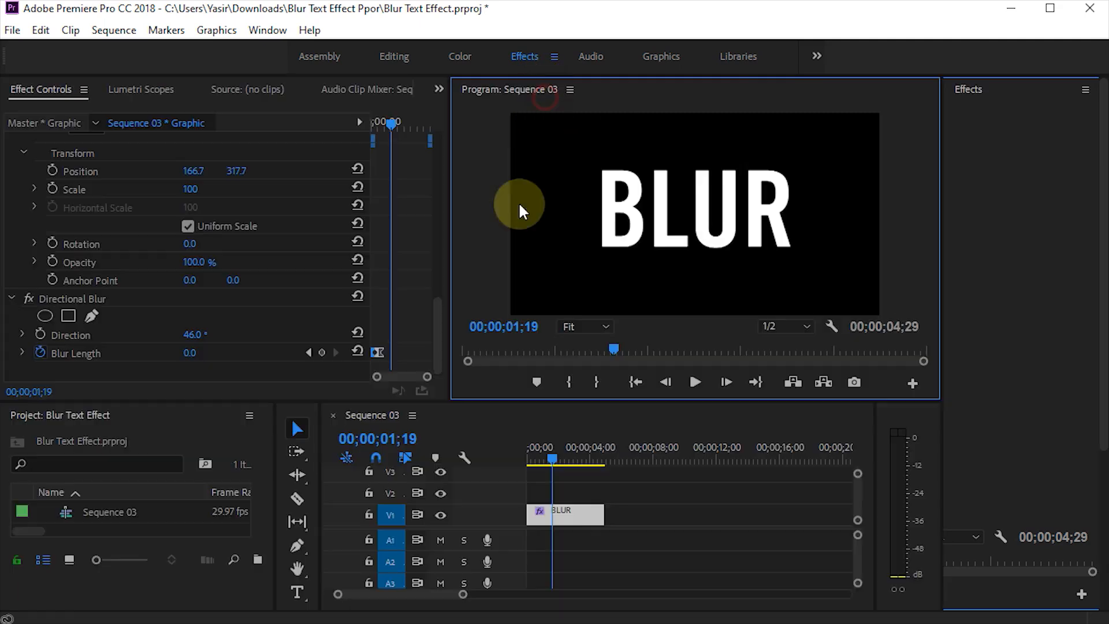
- Trim the end of the BLUR clip to a duration of 00;00;02;15 and play it from the start
left_click_drag(602, 513, 565, 513)
left_click_drag(544, 462, 496, 472)
key("space")
key("space")
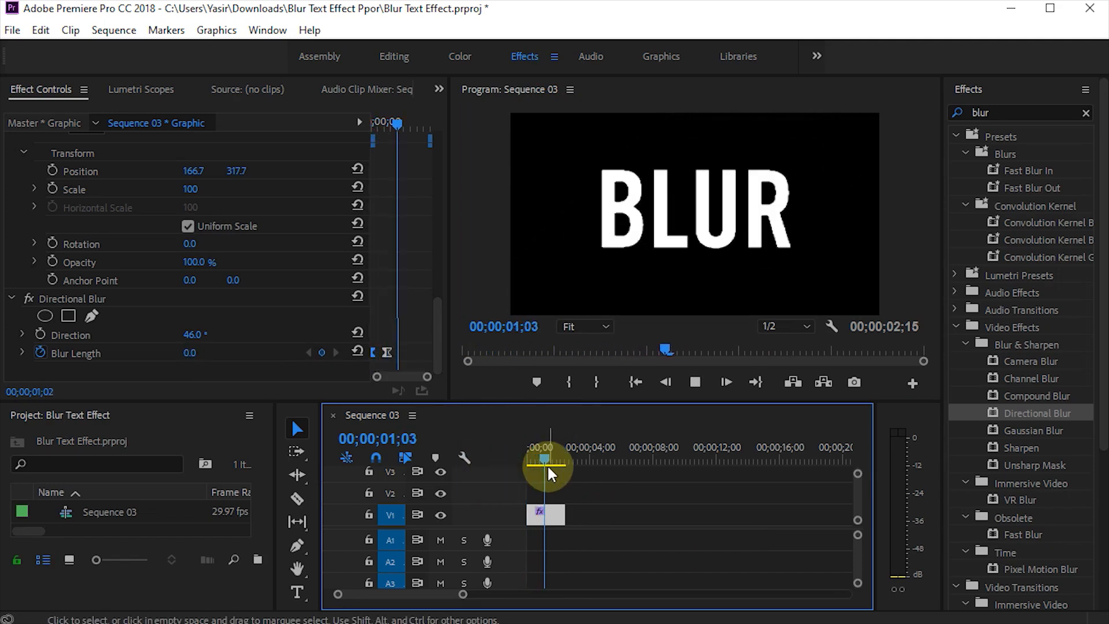
key("space")
- Delay the ending Blur Length keyframe to about 00;00;01;04 and play the title from the start in an enlarged program monitor
left_click(387, 352)
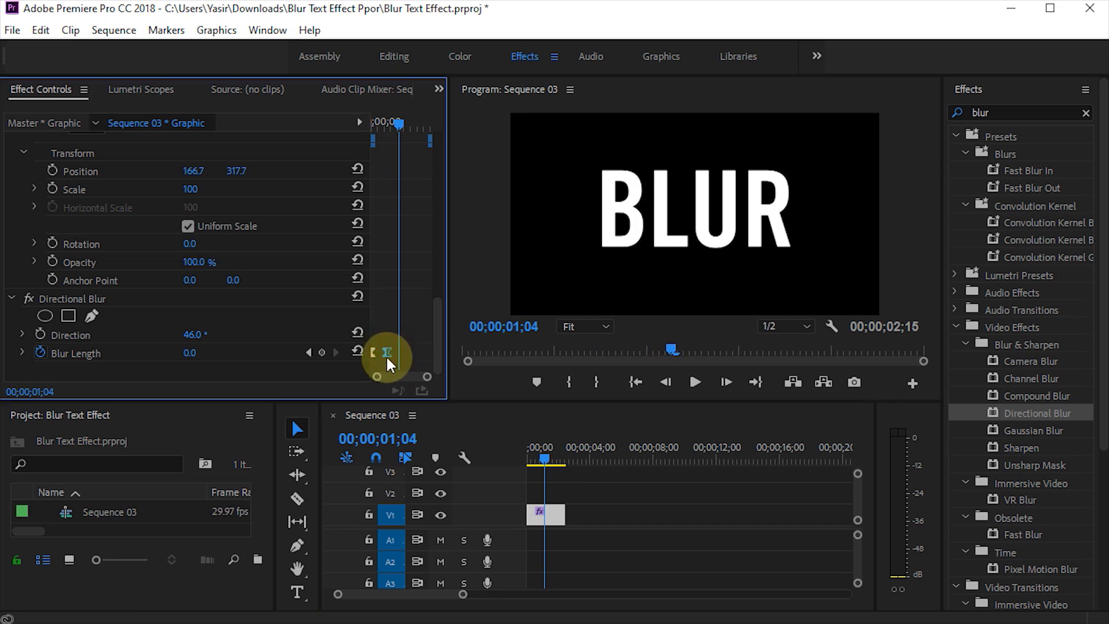
left_click_drag(387, 352, 397, 352)
left_click_drag(543, 458, 527, 458)
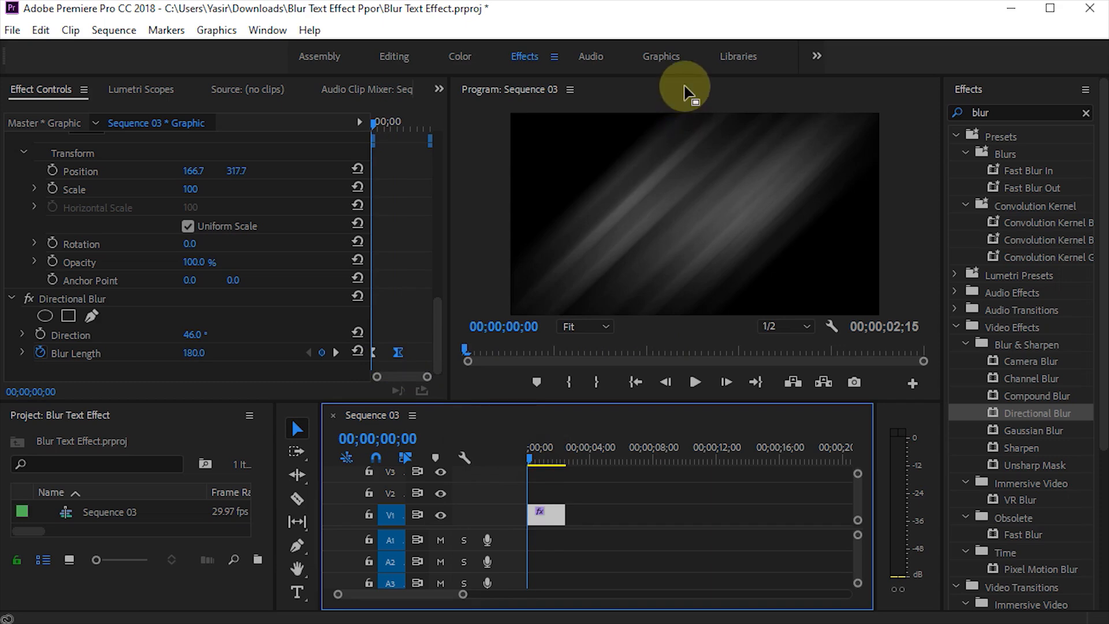
key("grave")
key("space")
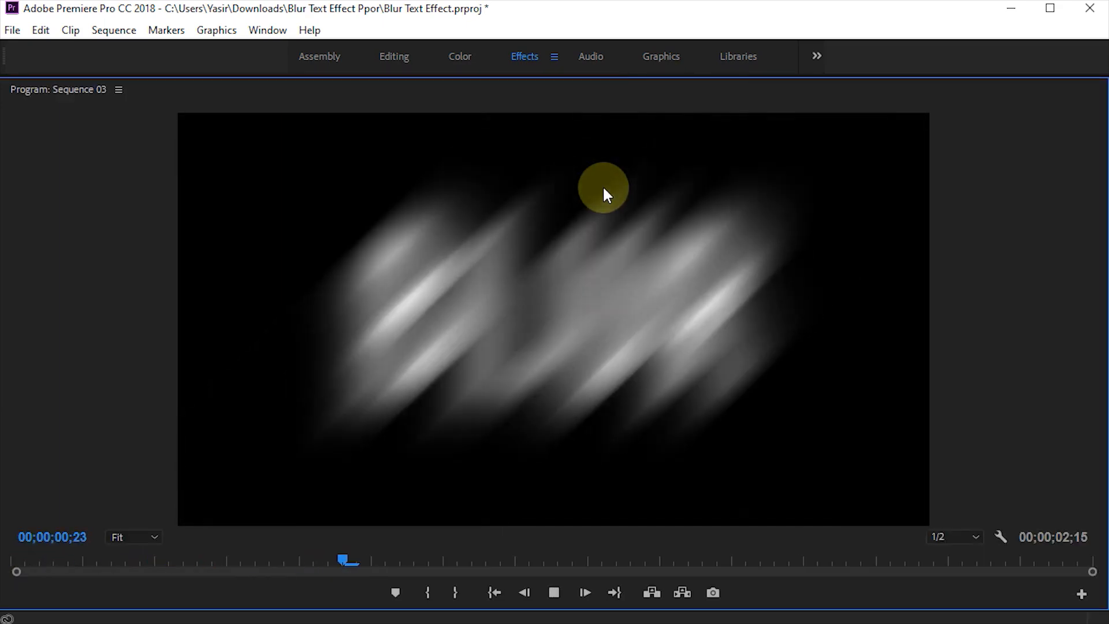
key("space")
double_click(641, 92)
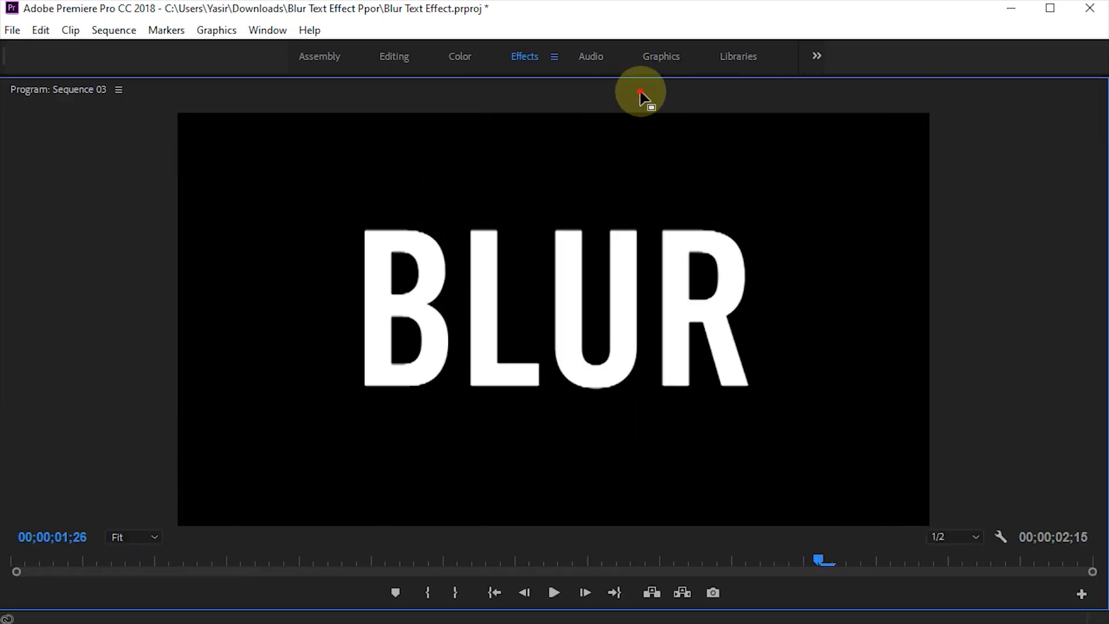